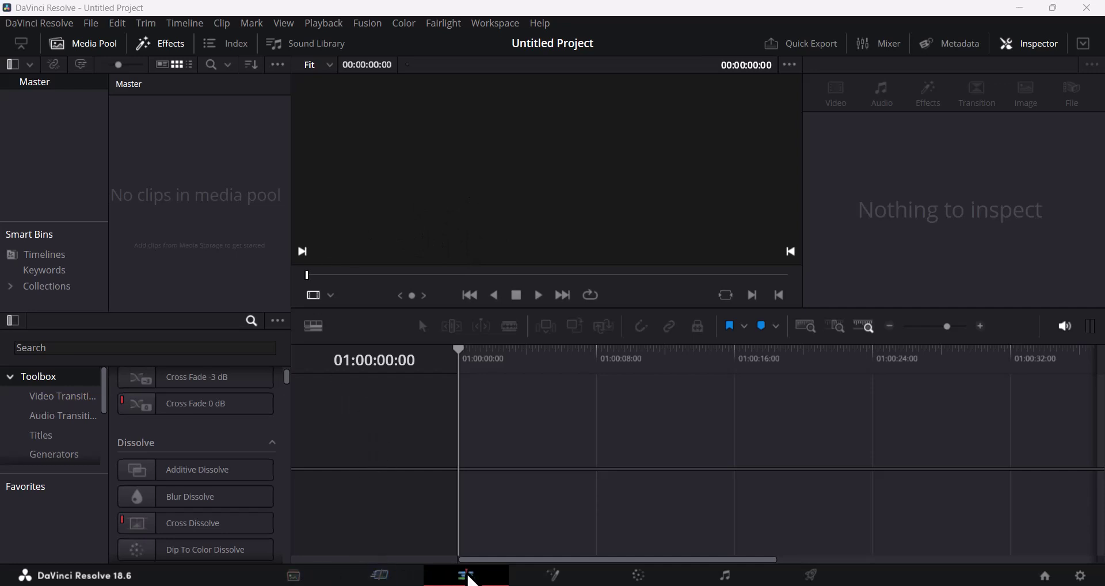
Step: Import the two lake photos, the portrait, penguins and squirrel photos from the pexels fotos folder
{"action": "left_click", "coordinate": [91, 23]}
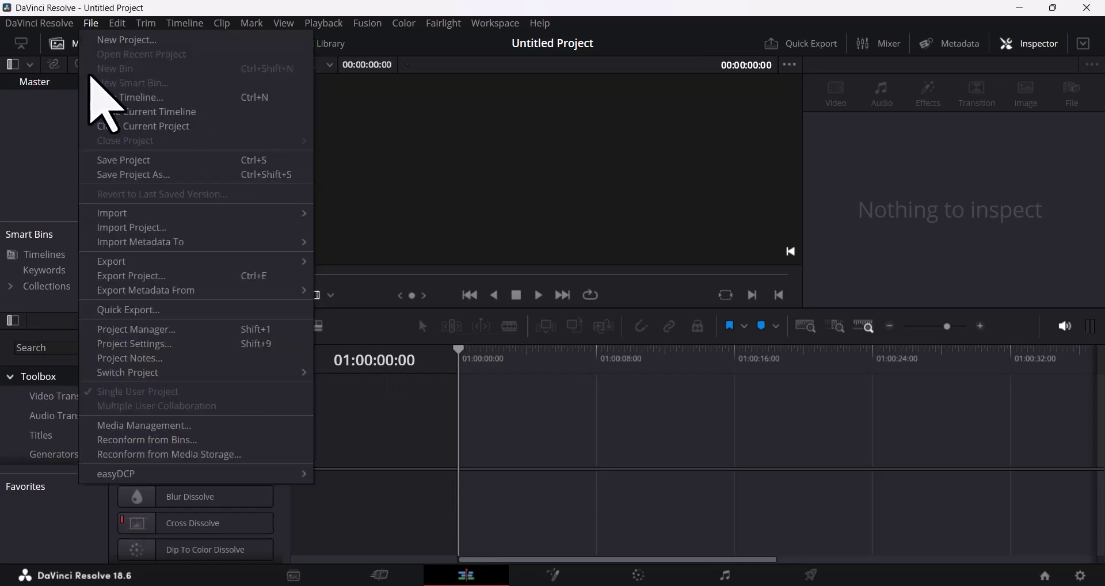
{"action": "mouse_move", "coordinate": [125, 212]}
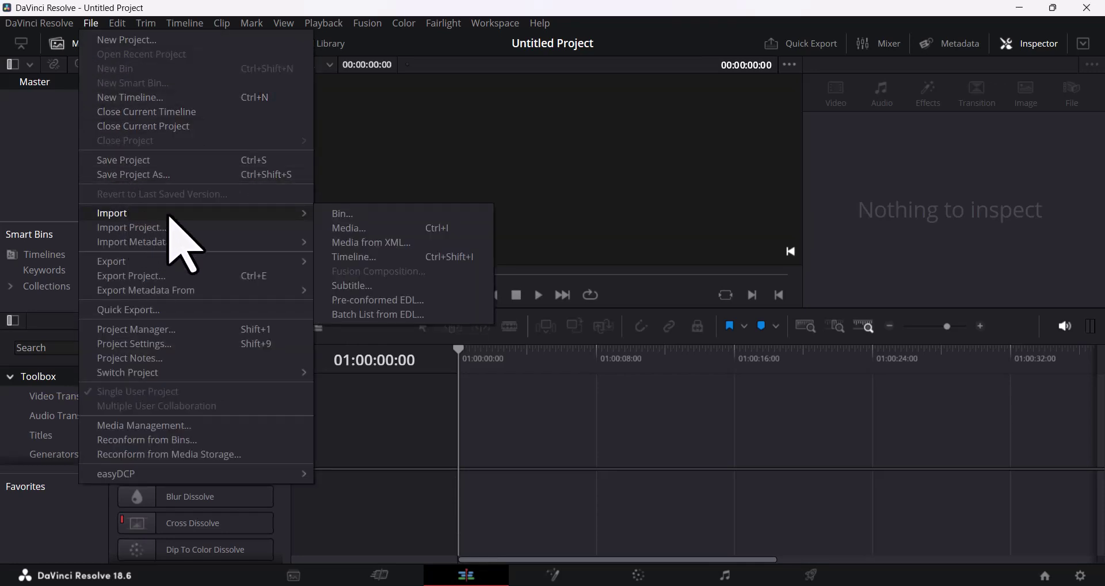
{"action": "left_click", "coordinate": [349, 228]}
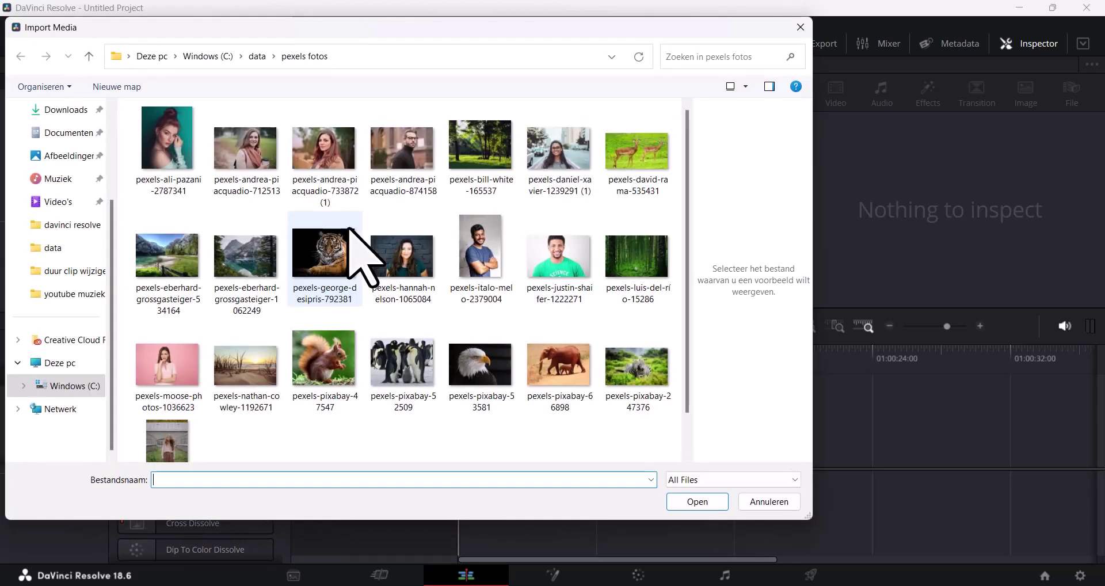
{"action": "left_click", "coordinate": [218, 259]}
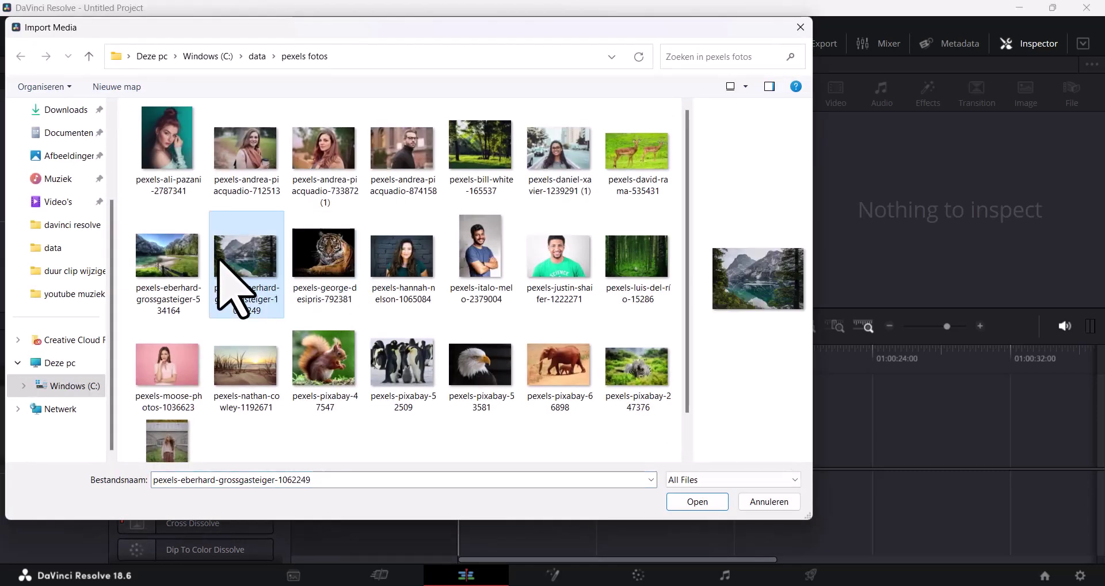
{"action": "left_click", "coordinate": [183, 273], "text": "ctrl"}
{"action": "left_click", "coordinate": [392, 271], "text": "ctrl"}
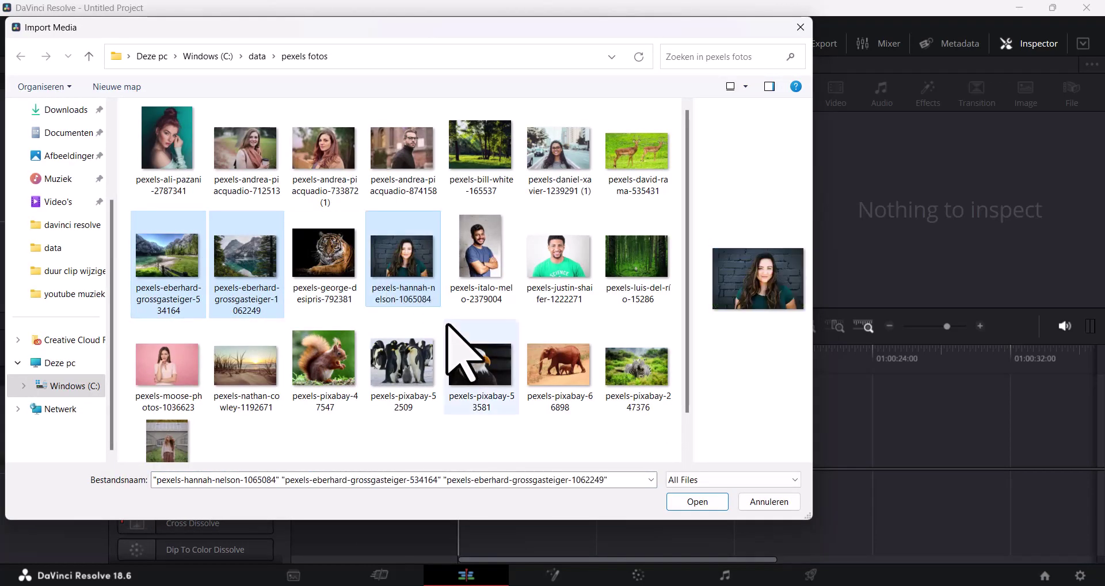
{"action": "left_click", "coordinate": [431, 380], "text": "ctrl"}
{"action": "left_click", "coordinate": [332, 370], "text": "ctrl"}
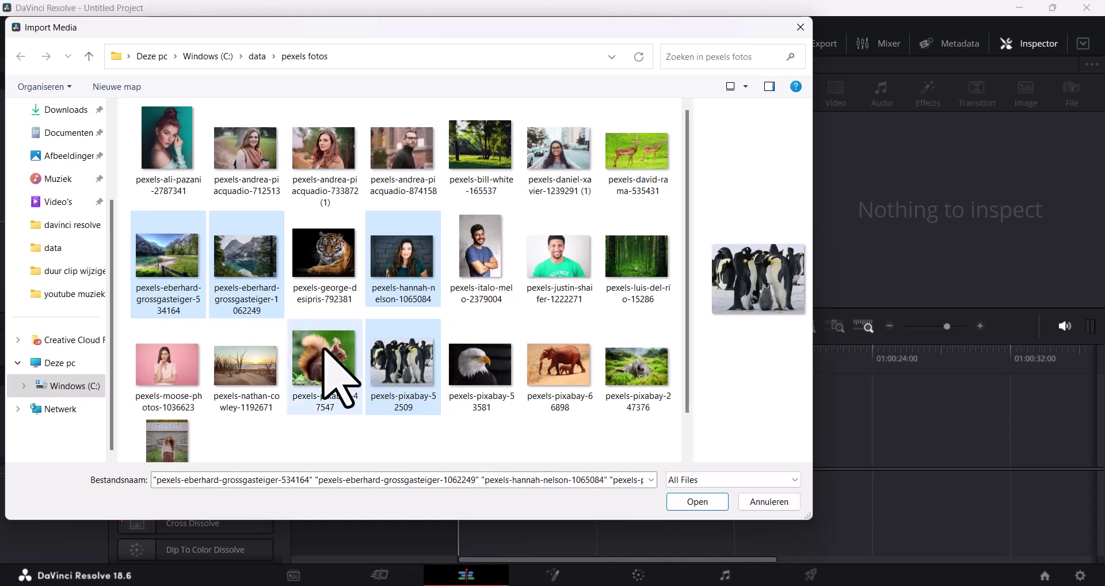
{"action": "left_click", "coordinate": [697, 502]}
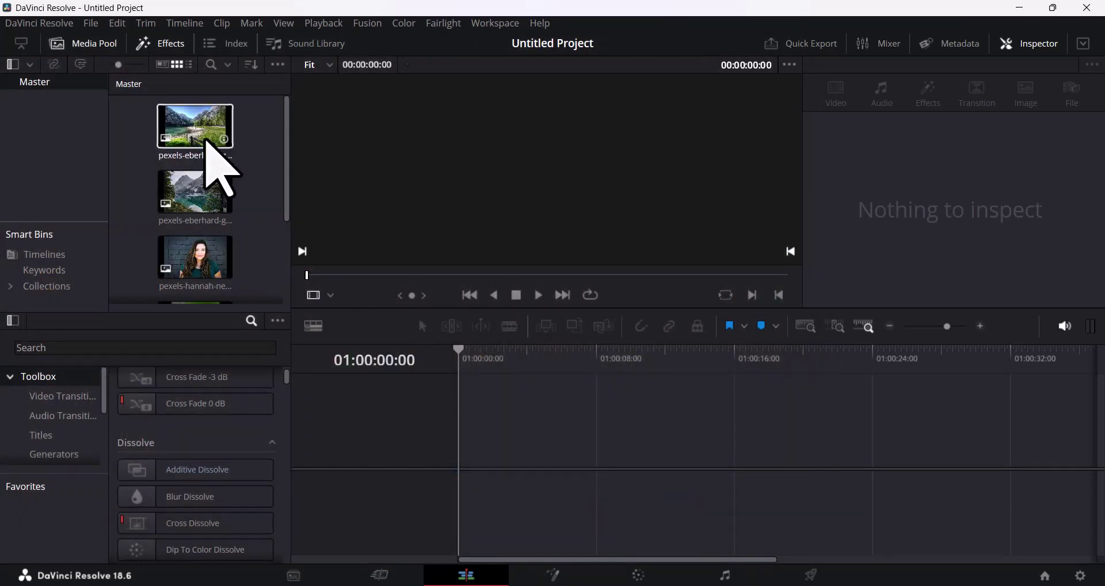
Step: Select all five photo clips in the Media Pool and place them in sequence on V1
{"action": "left_click", "coordinate": [198, 133]}
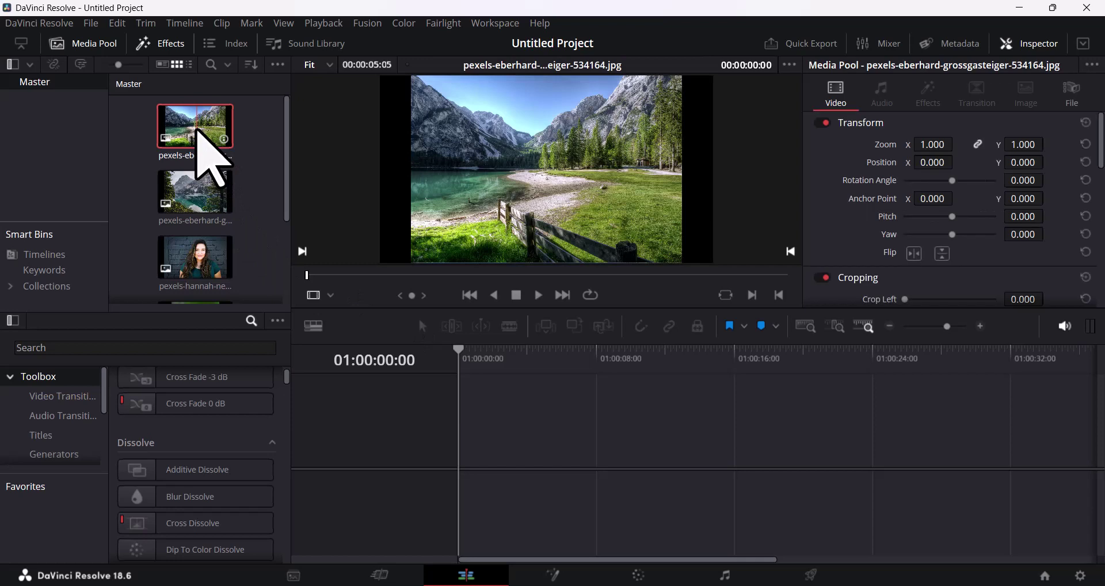
{"action": "key", "text": "ctrl+a"}
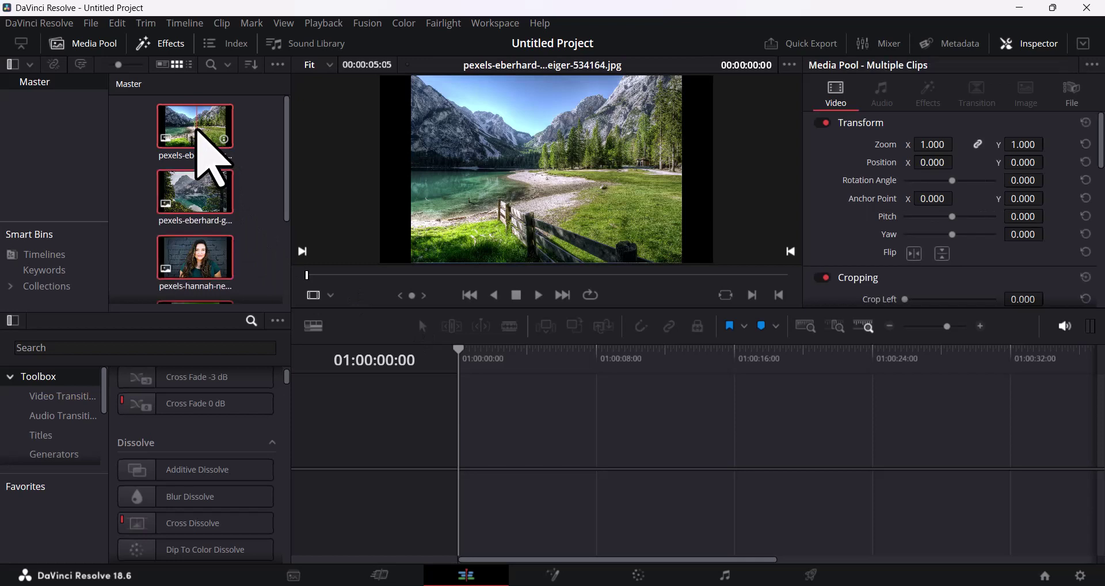
{"action": "mouse_move", "coordinate": [198, 133]}
{"action": "left_mouse_down"}
{"action": "mouse_move", "coordinate": [472, 466]}
{"action": "mouse_move", "coordinate": [489, 536]}
{"action": "left_mouse_up"}
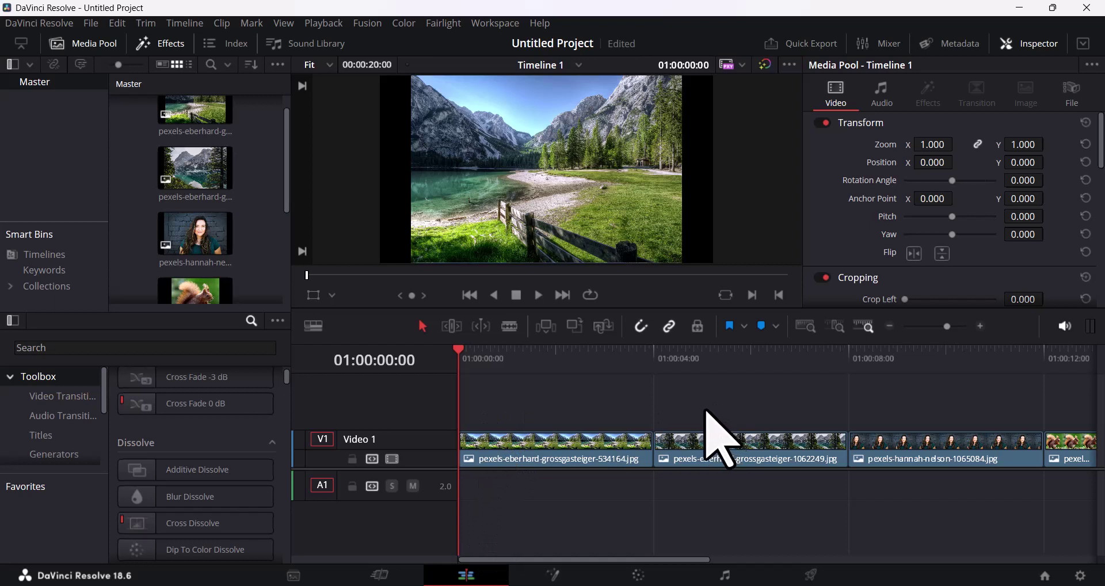
Step: Show the Effects library again and list the Toolbox Titles templates
{"action": "left_click", "coordinate": [173, 167]}
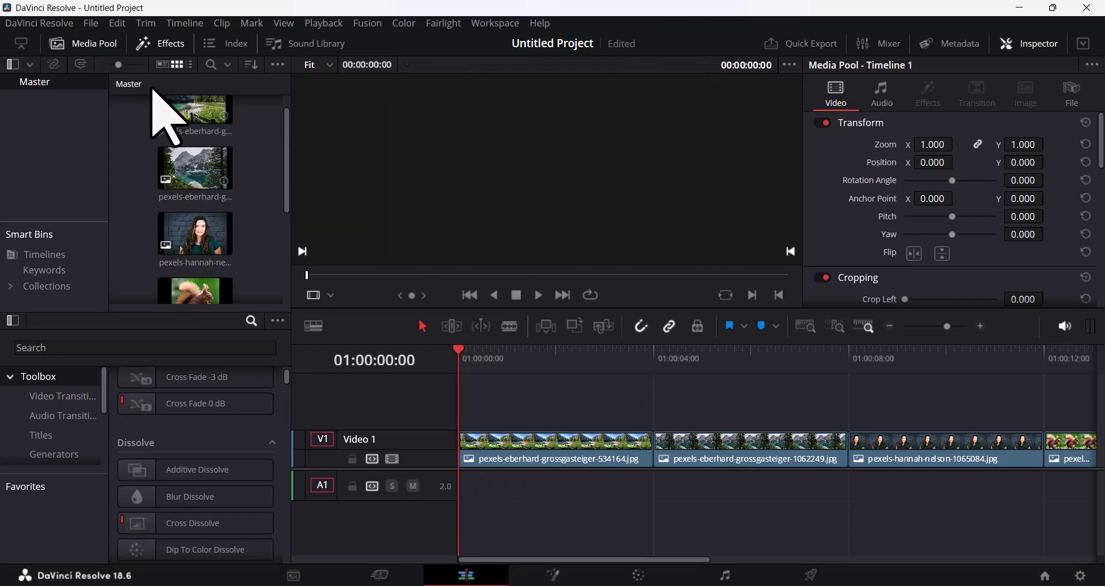
{"action": "left_click", "coordinate": [166, 43]}
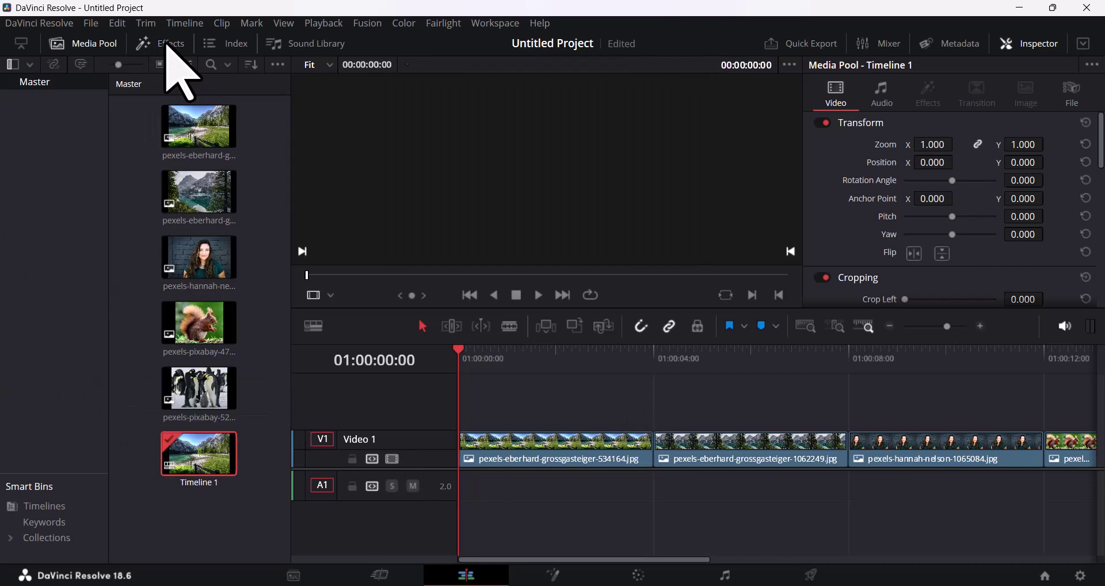
{"action": "left_click", "coordinate": [167, 46]}
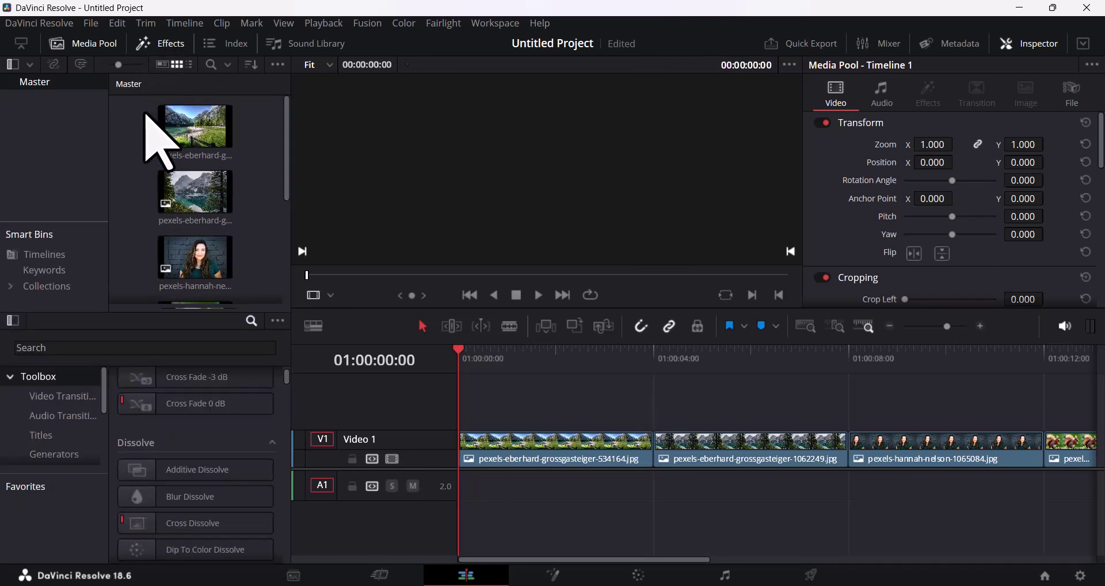
{"action": "left_click", "coordinate": [43, 435]}
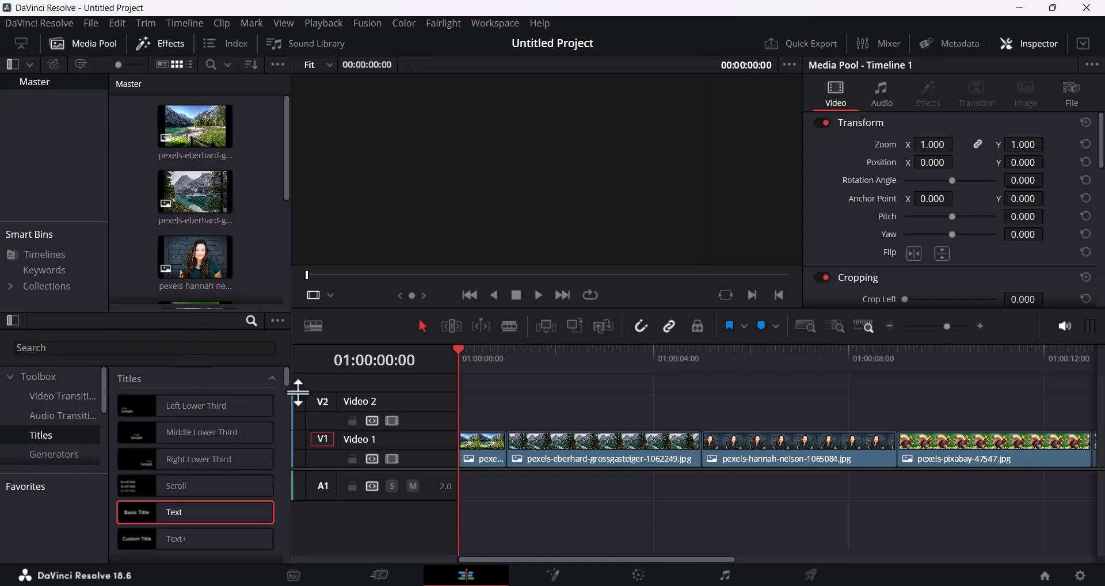
Step: Place a Text title on the V2 track at the very start of the timeline
{"action": "scroll", "coordinate": [287, 393], "scroll_direction": "down", "scroll_amount": 3}
{"action": "mouse_move", "coordinate": [286, 393]}
{"action": "left_mouse_down"}
{"action": "mouse_move", "coordinate": [290, 428]}
{"action": "mouse_move", "coordinate": [292, 386]}
{"action": "left_mouse_up"}
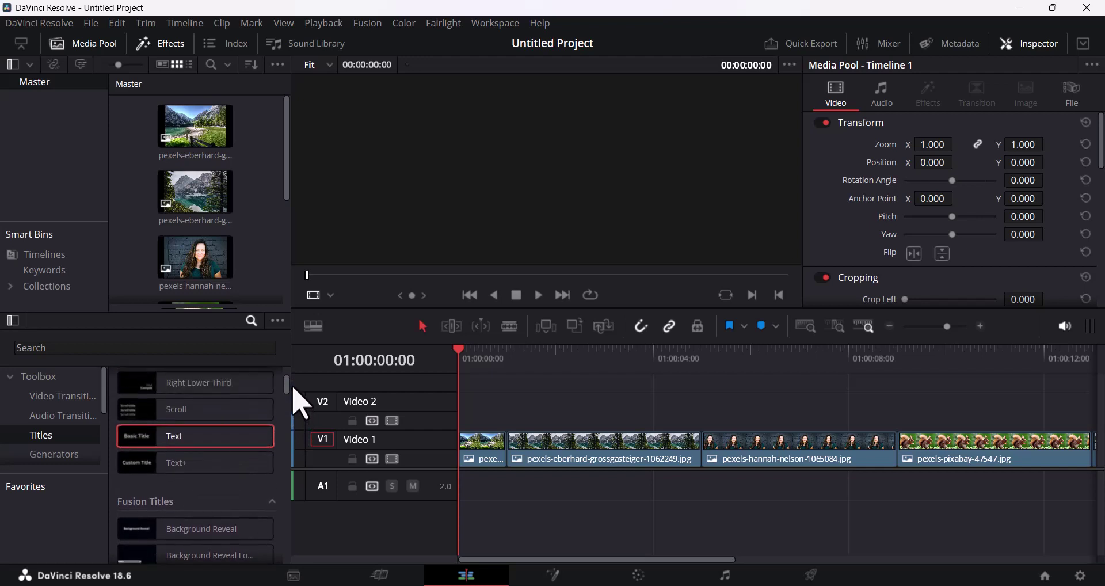
{"action": "left_click_drag", "start_coordinate": [230, 443], "coordinate": [467, 431]}
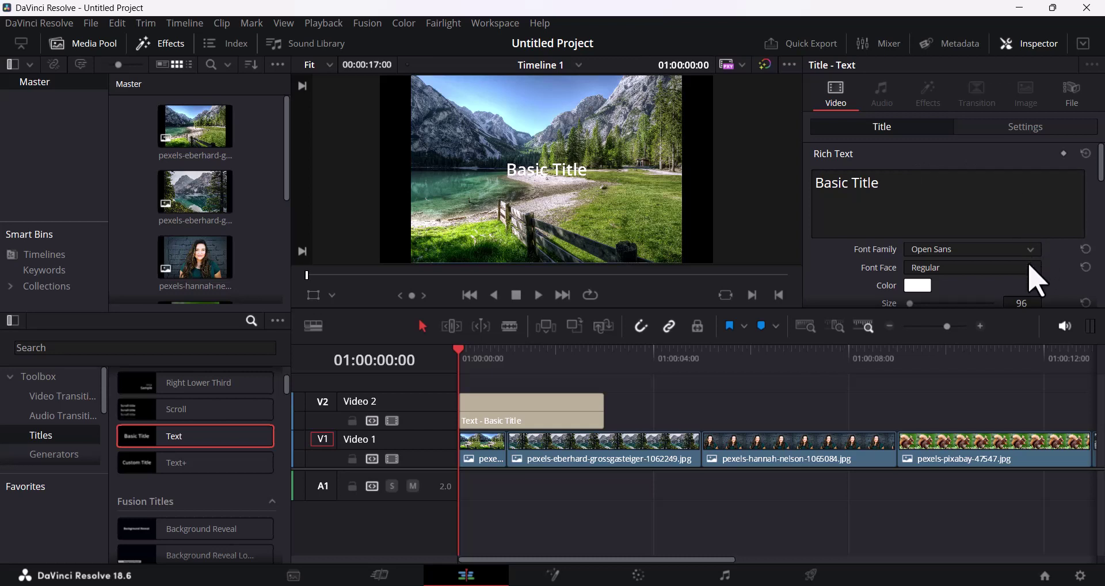
Step: Keep the Regular font face, extend the Basic Title clip slightly, and move its text lower over the lake
{"action": "left_click", "coordinate": [1033, 269]}
{"action": "left_click", "coordinate": [1034, 267]}
{"action": "scroll", "coordinate": [1099, 183], "scroll_direction": "down", "scroll_amount": 2}
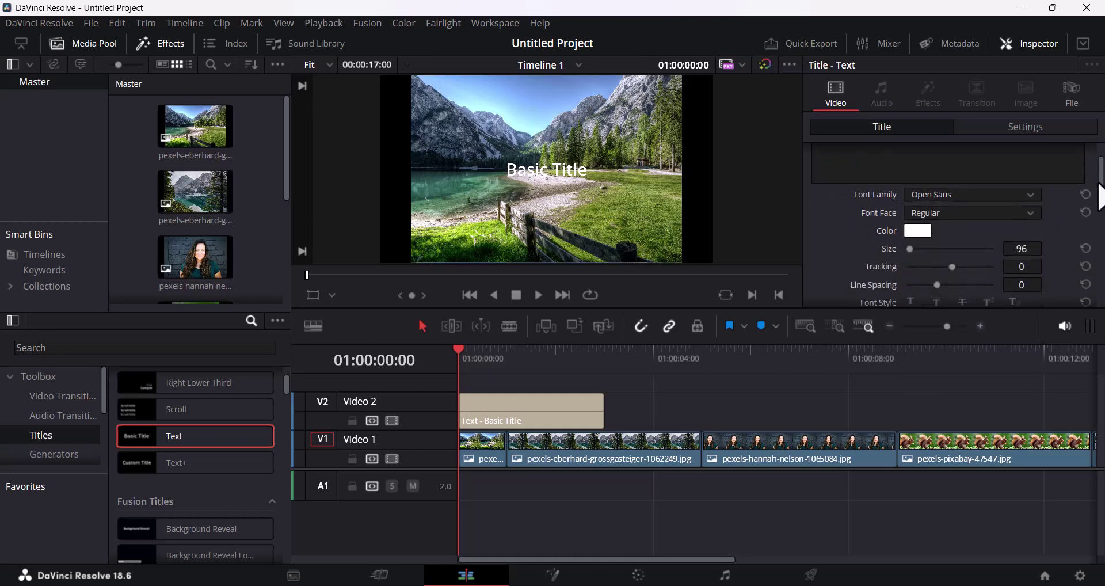
{"action": "scroll", "coordinate": [1013, 245], "scroll_direction": "down", "scroll_amount": 1}
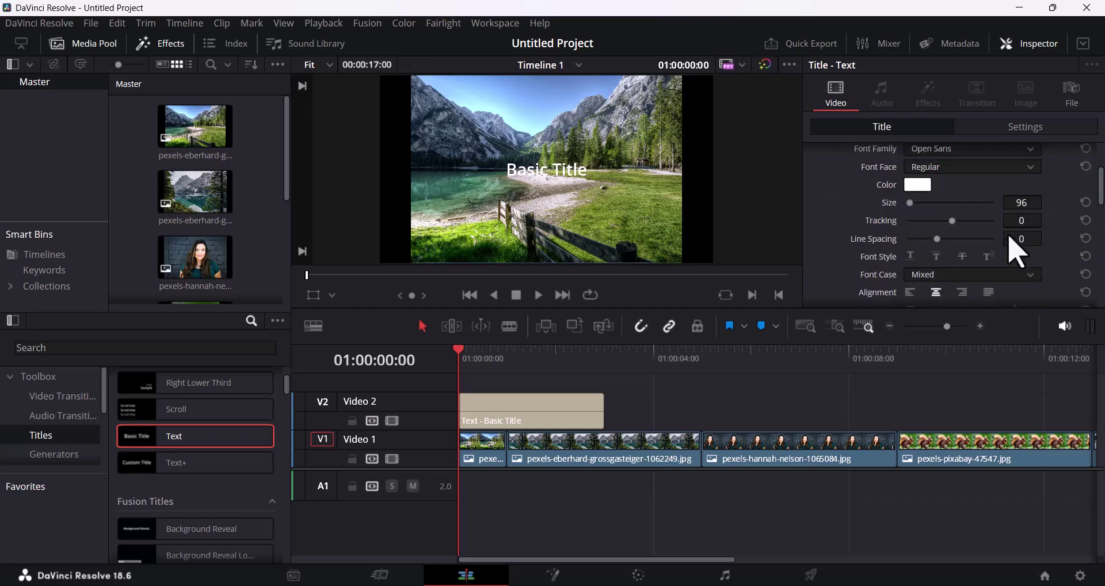
{"action": "scroll", "coordinate": [1016, 250], "scroll_direction": "up", "scroll_amount": 1}
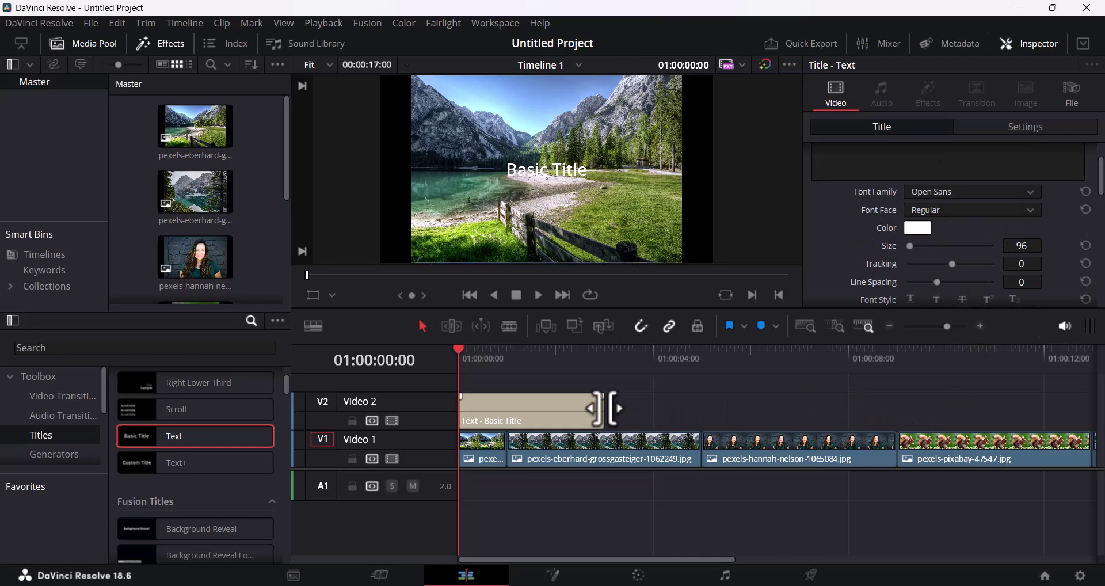
{"action": "mouse_move", "coordinate": [605, 408]}
{"action": "left_mouse_down"}
{"action": "mouse_move", "coordinate": [678, 413]}
{"action": "mouse_move", "coordinate": [614, 411]}
{"action": "left_mouse_up"}
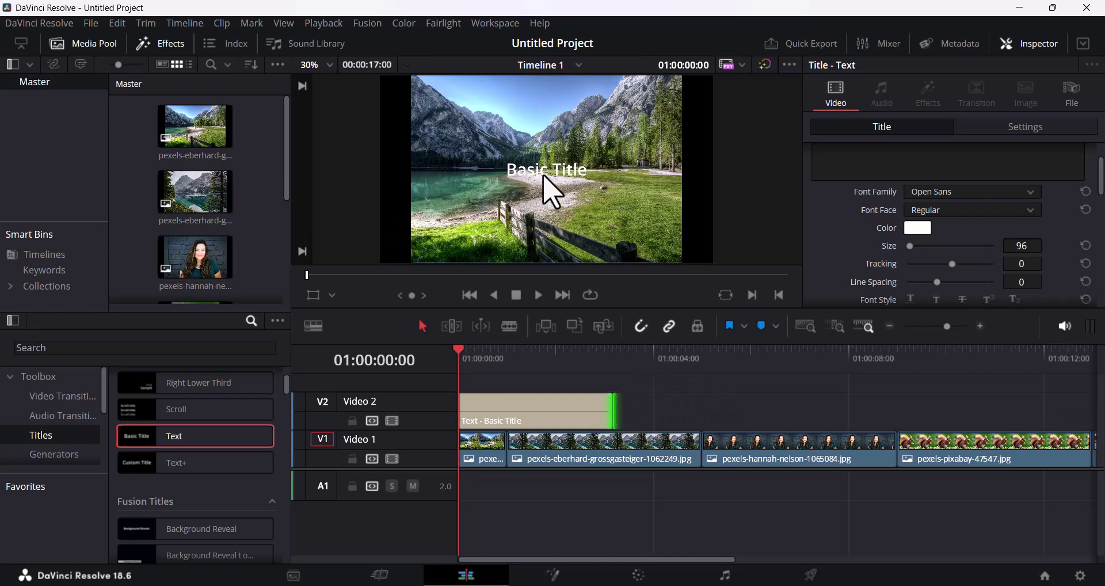
{"action": "mouse_move", "coordinate": [548, 176]}
{"action": "left_mouse_down"}
{"action": "mouse_move", "coordinate": [557, 196]}
{"action": "mouse_move", "coordinate": [630, 196]}
{"action": "mouse_move", "coordinate": [629, 179]}
{"action": "mouse_move", "coordinate": [486, 211]}
{"action": "left_mouse_up"}
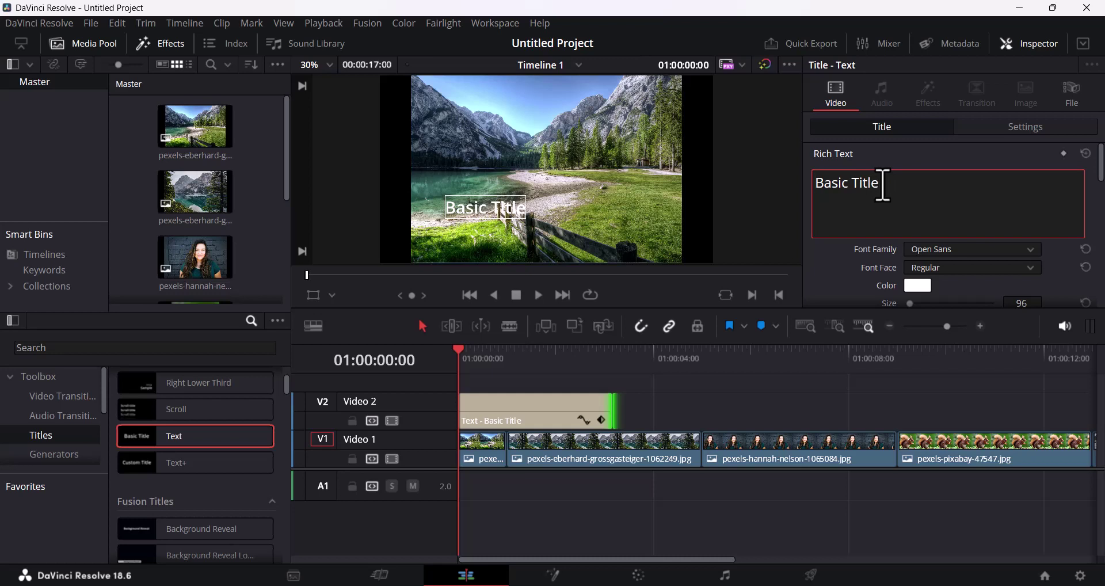
Step: Add a second title line 'tweed titel' beneath 'Basic Title' in the Rich Text box
{"action": "key", "text": "Return"}
{"action": "type", "text": "tw"}
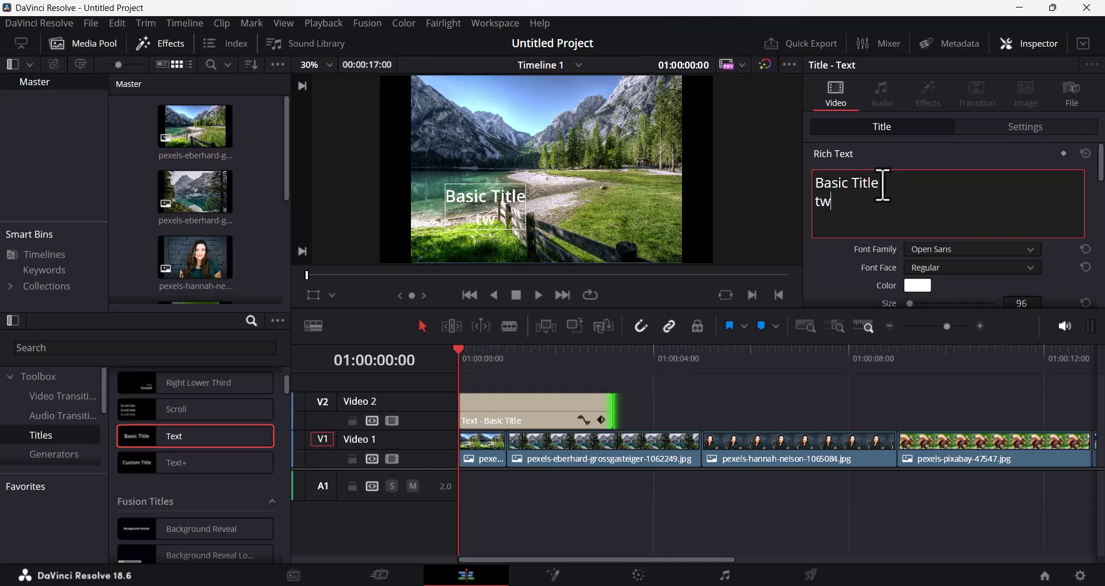
{"action": "type", "text": "eed titel"}
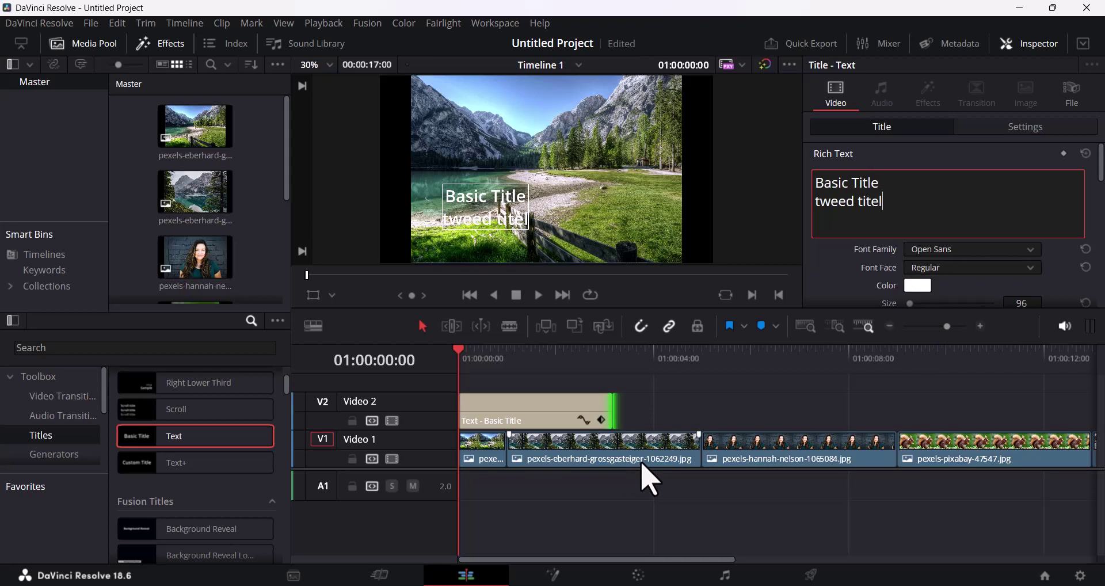
{"action": "left_click", "coordinate": [716, 118]}
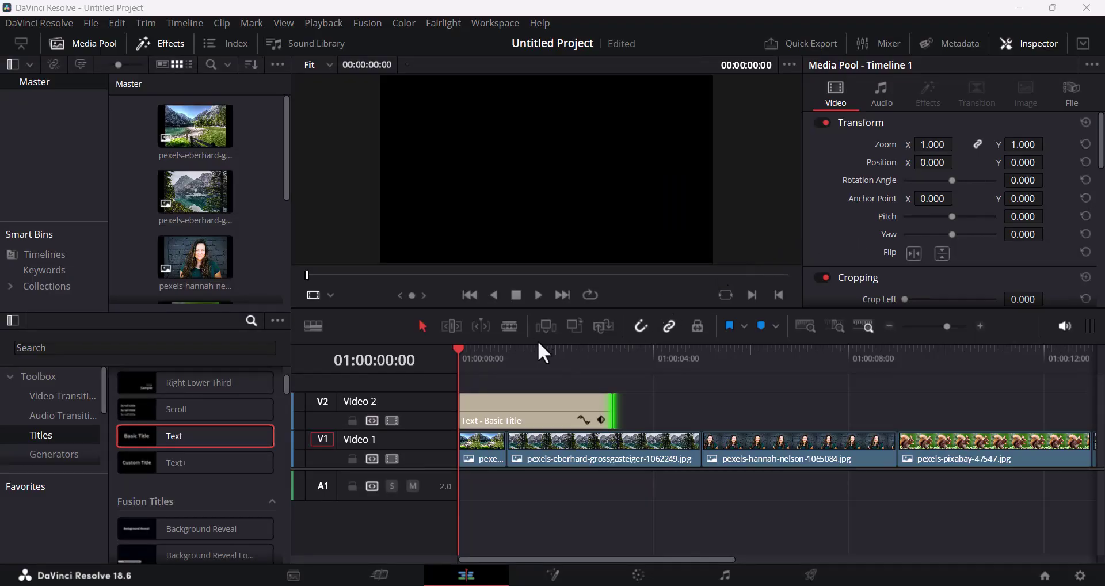
Step: Uncheck Hover Scrub Preview in the Effects library's options menu
{"action": "left_click", "coordinate": [277, 320]}
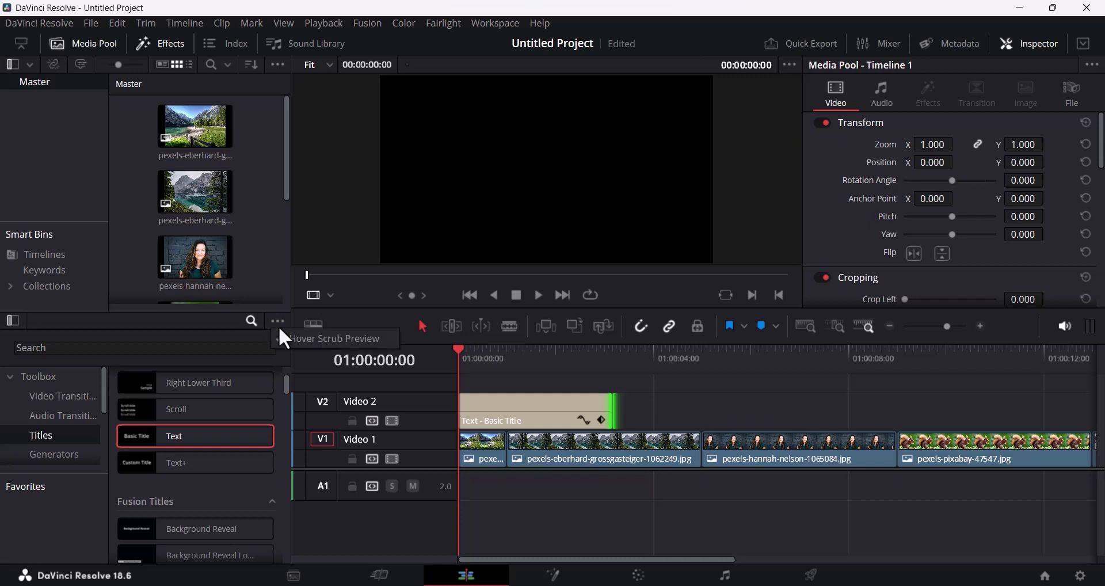
{"action": "left_click", "coordinate": [311, 339]}
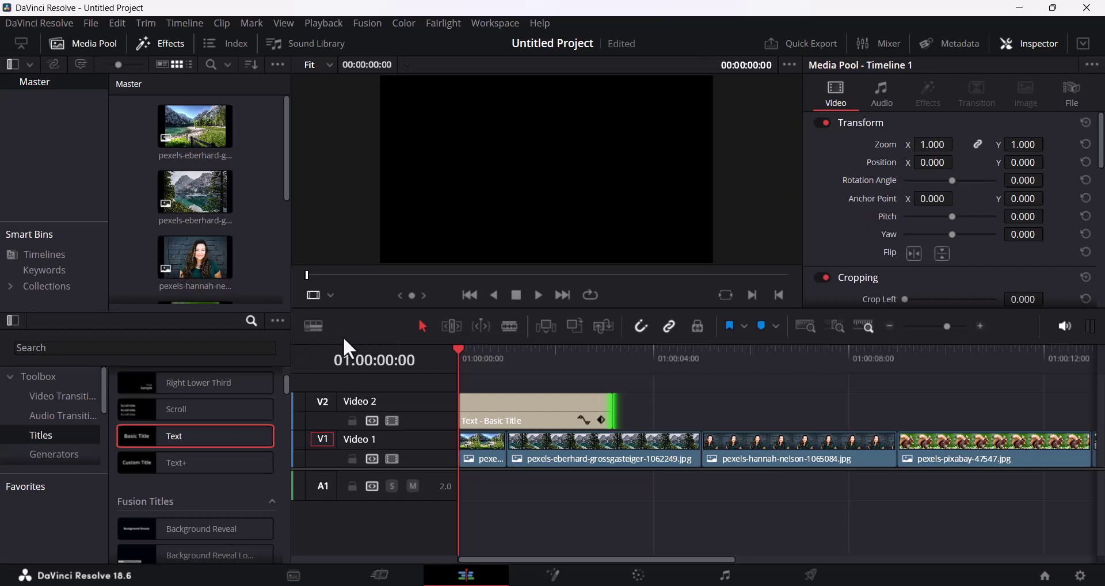